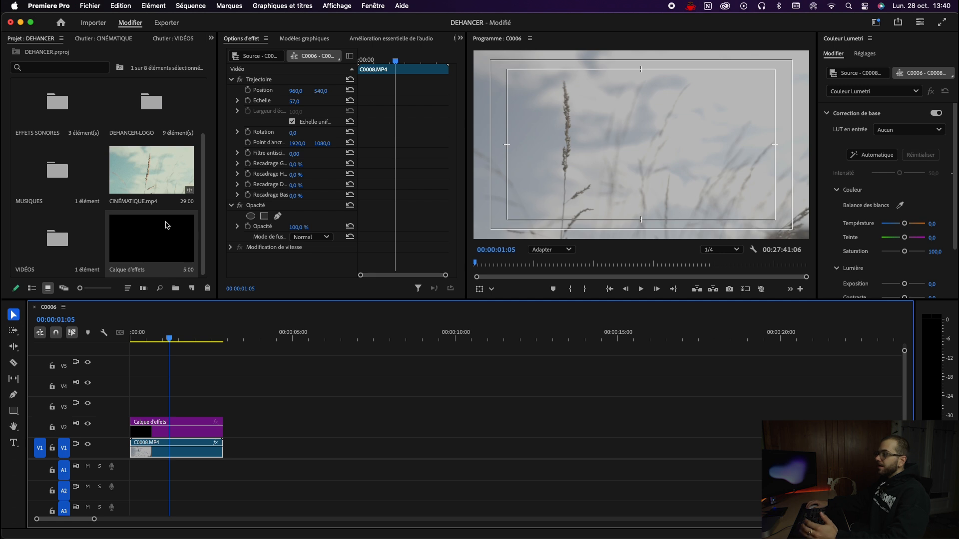
- Find the Dehancer Pro v7.2.0 effect by searching "dehanc" and apply it to the adjustment layer on V2
{"action": "scroll", "coordinate": [135, 39], "scroll_direction": "down", "scroll_amount": 2}
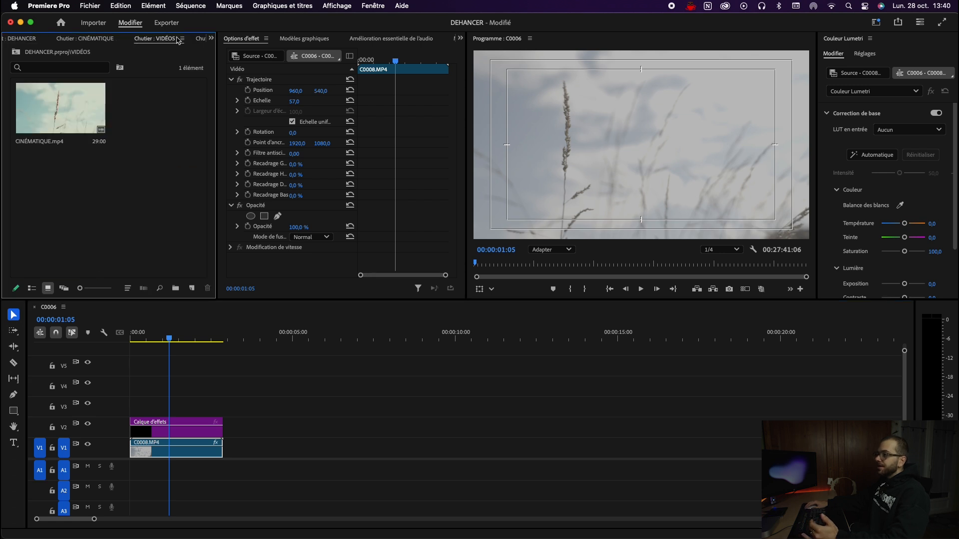
{"action": "scroll", "coordinate": [172, 40], "scroll_direction": "down", "scroll_amount": 4}
{"action": "left_click", "coordinate": [73, 54]}
{"action": "type", "text": "dehanc"}
{"action": "left_click_drag", "start_coordinate": [36, 145], "coordinate": [200, 425]}
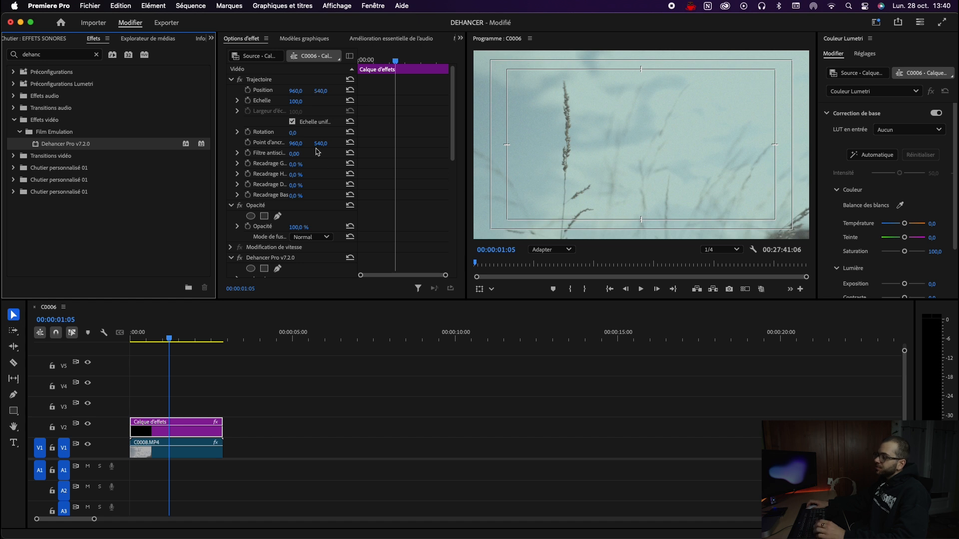
- Set the Dehancer Pro input source to Choose Camera
{"action": "scroll", "coordinate": [318, 174], "scroll_direction": "down", "scroll_amount": 5}
{"action": "scroll", "coordinate": [316, 162], "scroll_direction": "down", "scroll_amount": 4}
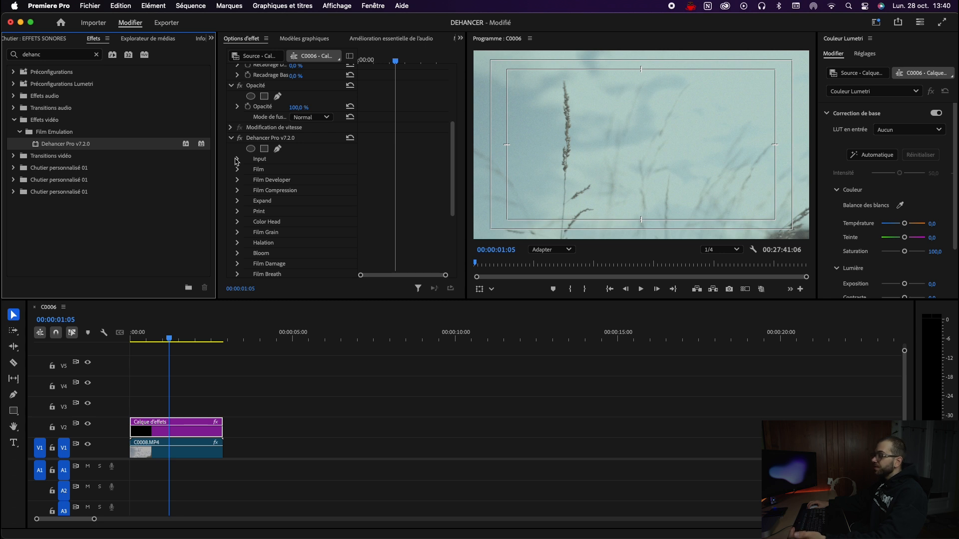
{"action": "left_click", "coordinate": [237, 161]}
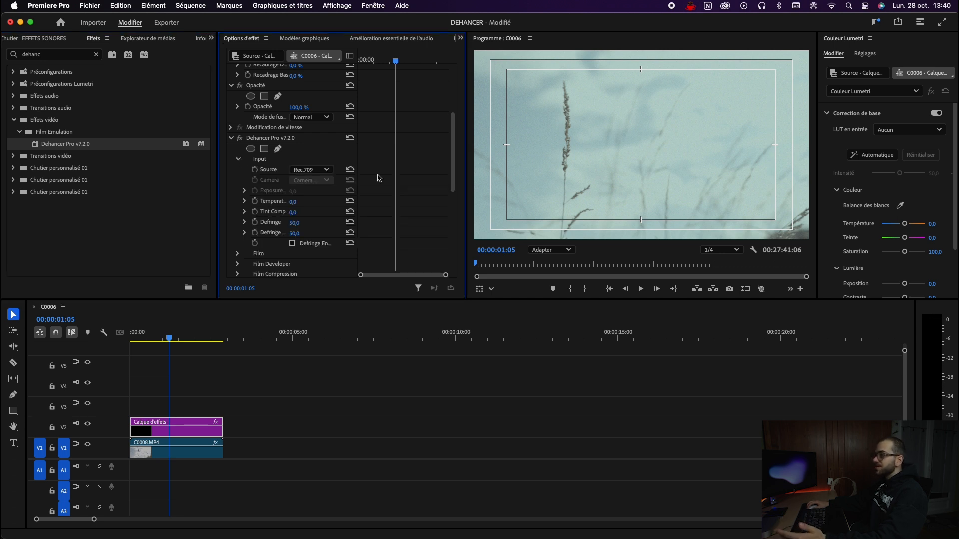
{"action": "left_click", "coordinate": [327, 173]}
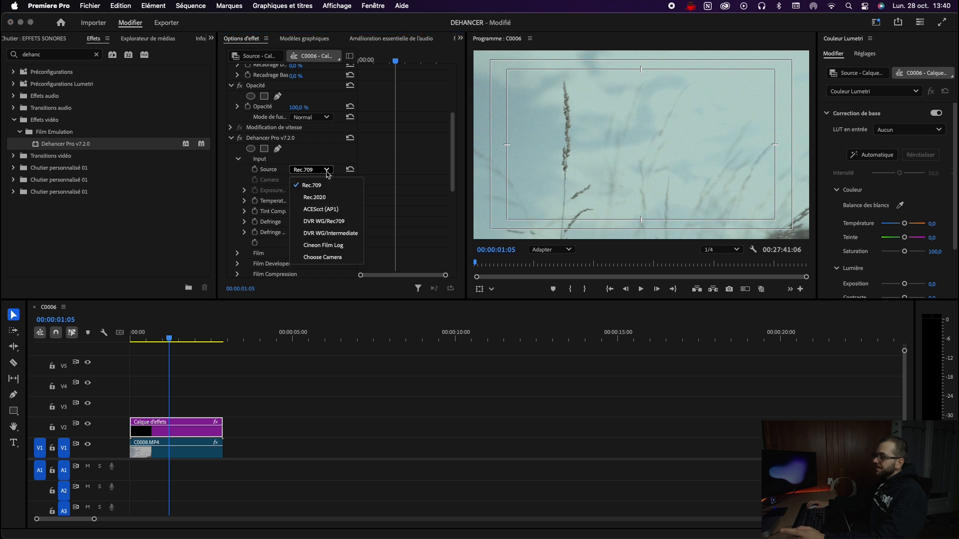
{"action": "left_click", "coordinate": [328, 257]}
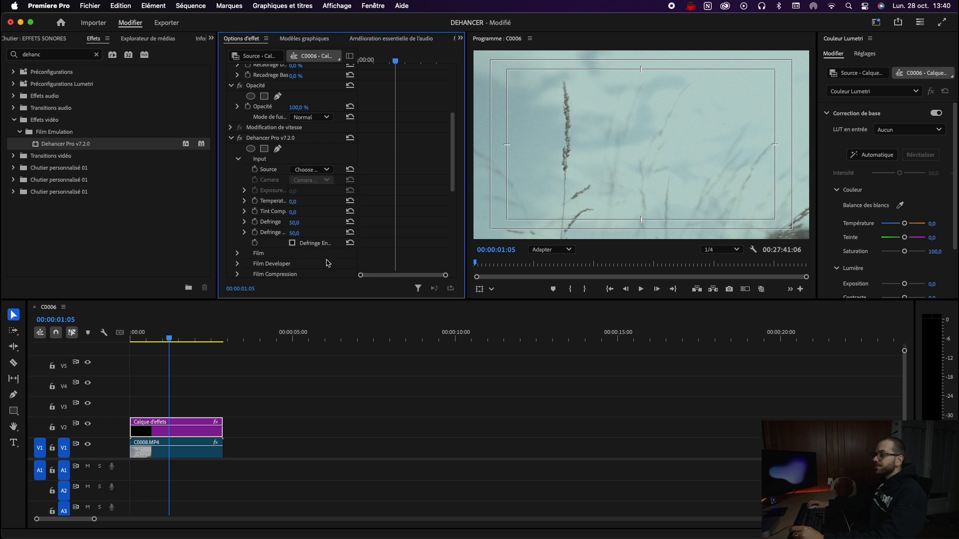
- Set the Dehancer input camera to Sony / Alpha 7 IV / S-Log3 S-Gamut3
{"action": "left_click", "coordinate": [311, 180]}
{"action": "scroll", "coordinate": [357, 301], "scroll_direction": "down", "scroll_amount": 1}
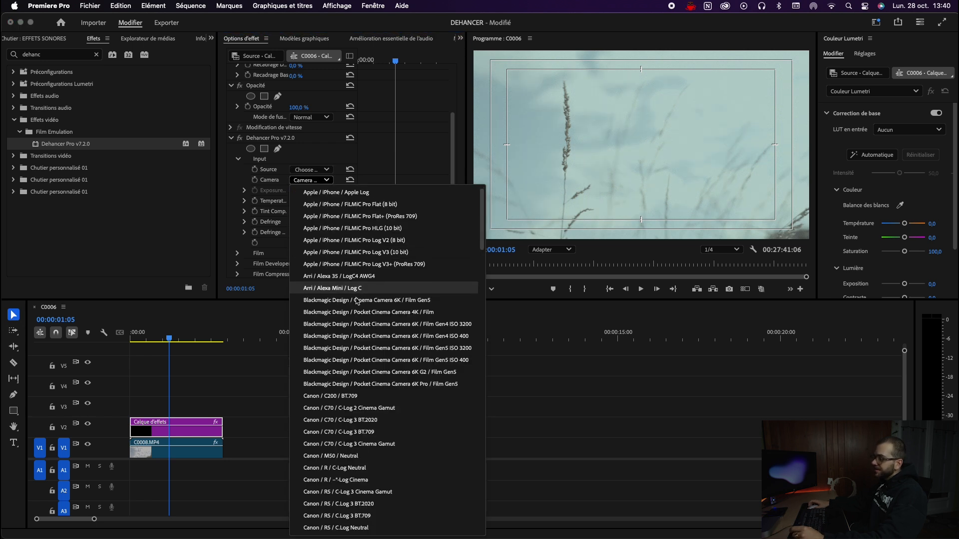
{"action": "scroll", "coordinate": [370, 230], "scroll_direction": "down", "scroll_amount": 1}
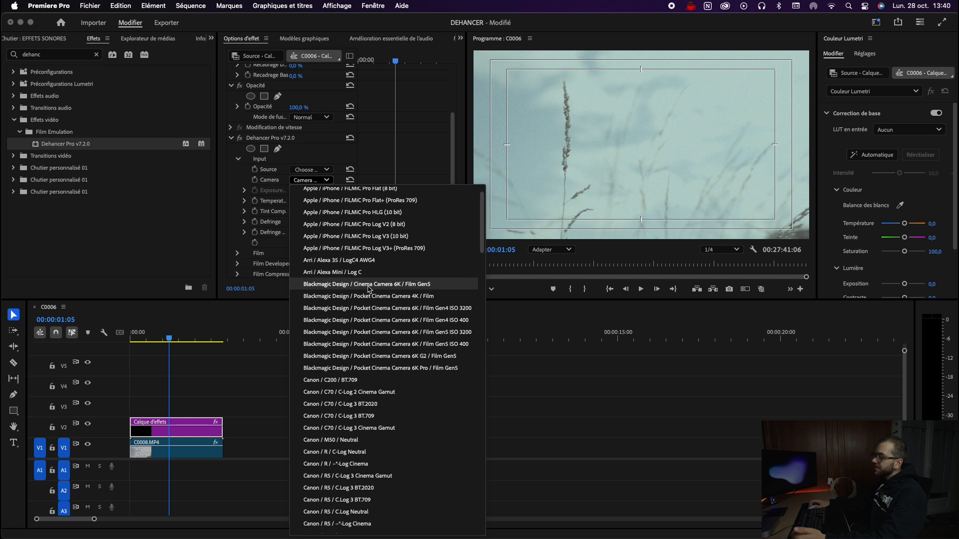
{"action": "scroll", "coordinate": [364, 299], "scroll_direction": "down", "scroll_amount": 8}
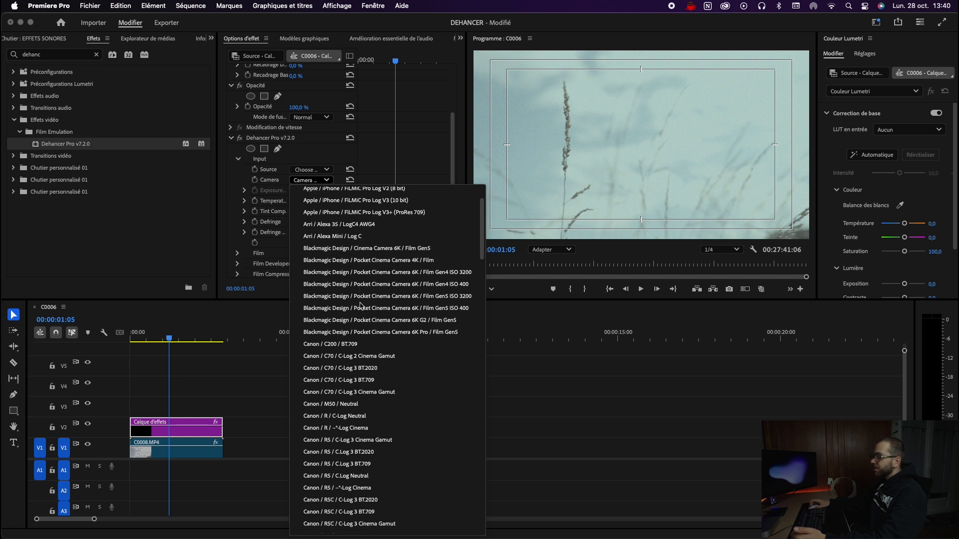
{"action": "scroll", "coordinate": [361, 306], "scroll_direction": "down", "scroll_amount": 15}
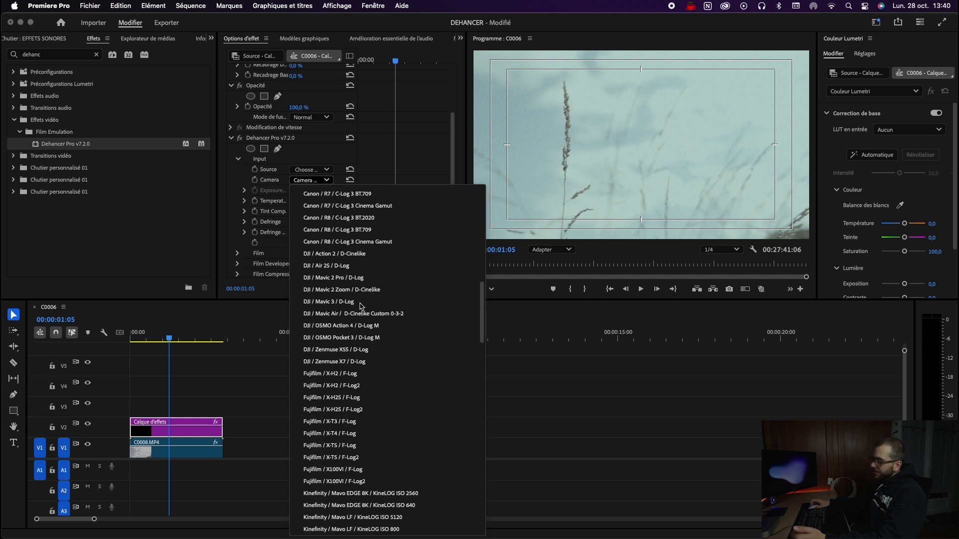
{"action": "scroll", "coordinate": [361, 305], "scroll_direction": "down", "scroll_amount": 8}
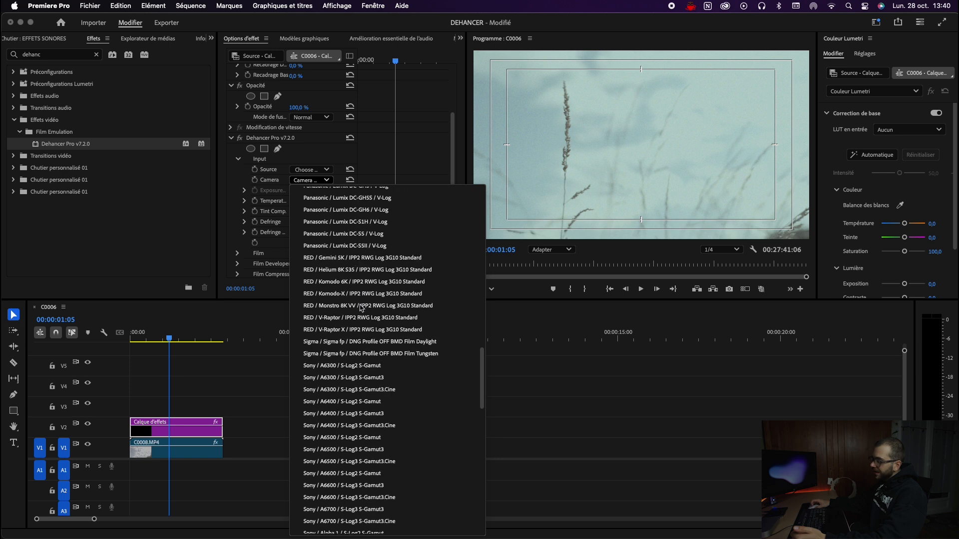
{"action": "scroll", "coordinate": [357, 399], "scroll_direction": "down", "scroll_amount": 4}
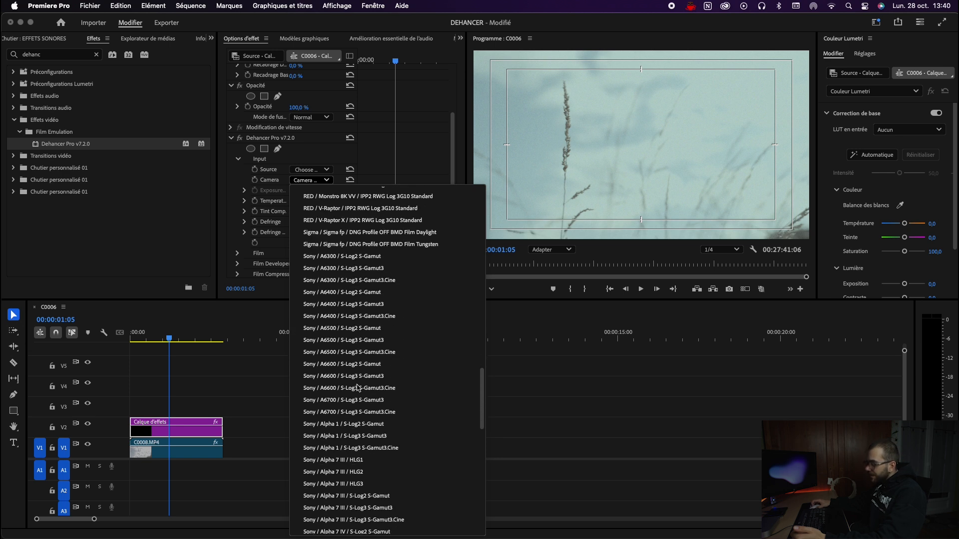
{"action": "scroll", "coordinate": [356, 434], "scroll_direction": "down", "scroll_amount": 2}
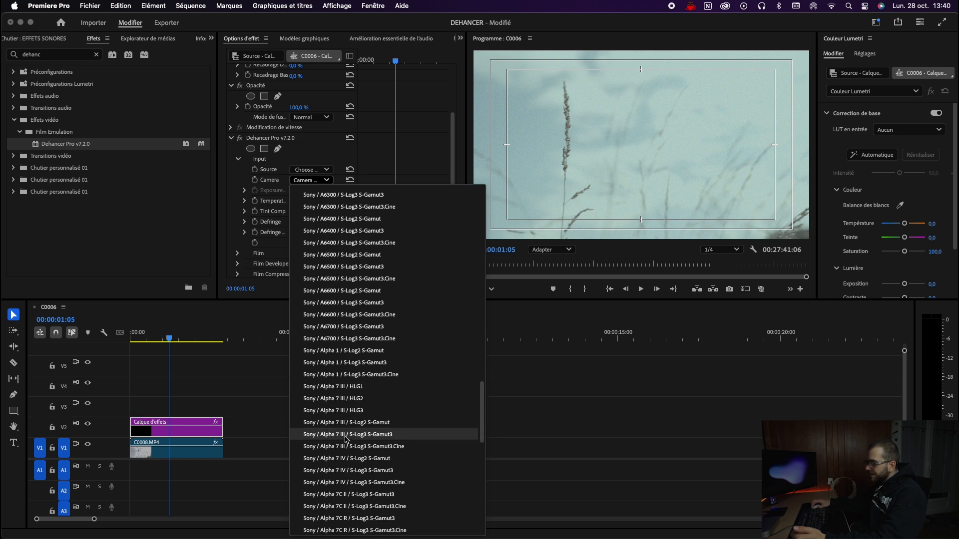
{"action": "left_click", "coordinate": [331, 471]}
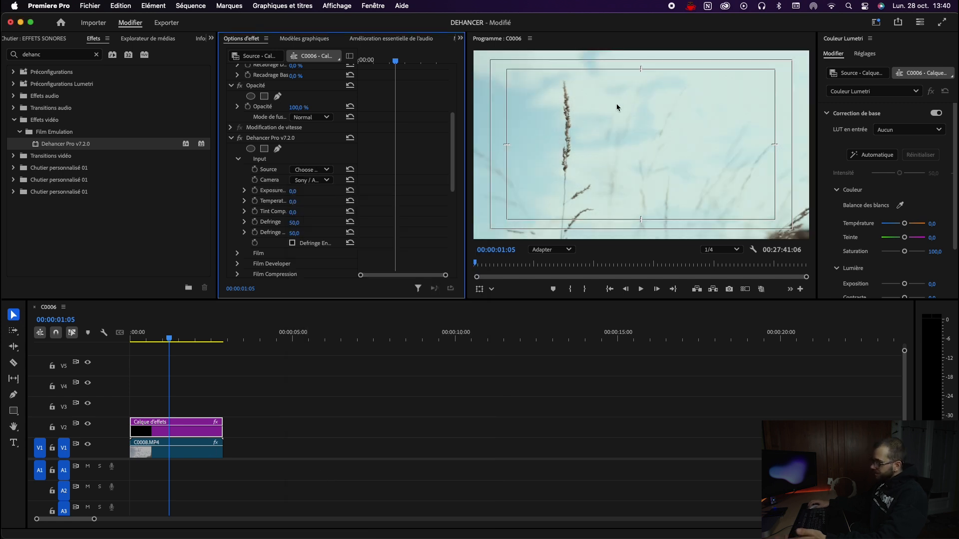
- Try the Kodak Vision3 200T film profile, preview it along the clip and compare with film emulation off and on
{"action": "mouse_move", "coordinate": [169, 340]}
{"action": "left_mouse_down"}
{"action": "mouse_move", "coordinate": [121, 345]}
{"action": "mouse_move", "coordinate": [171, 337]}
{"action": "left_mouse_up"}
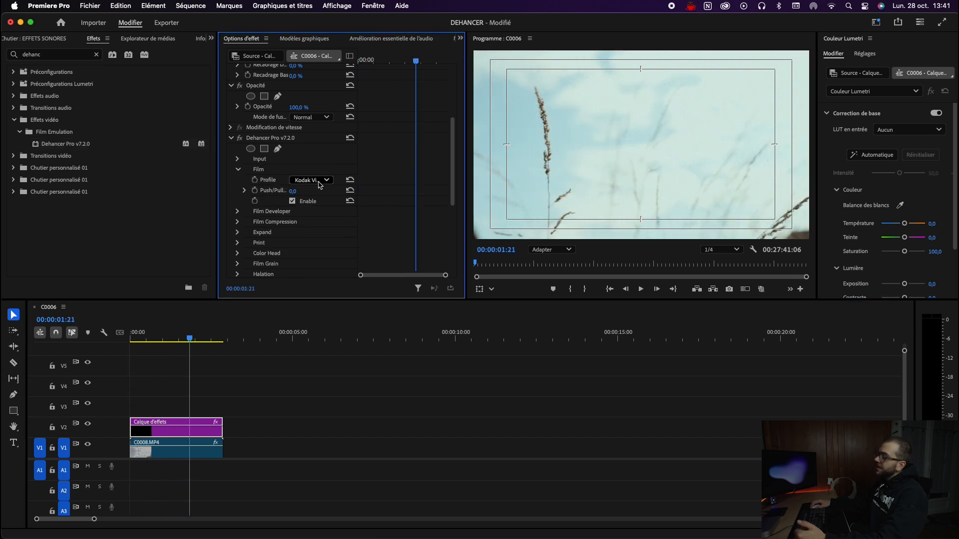
{"action": "left_click", "coordinate": [318, 182]}
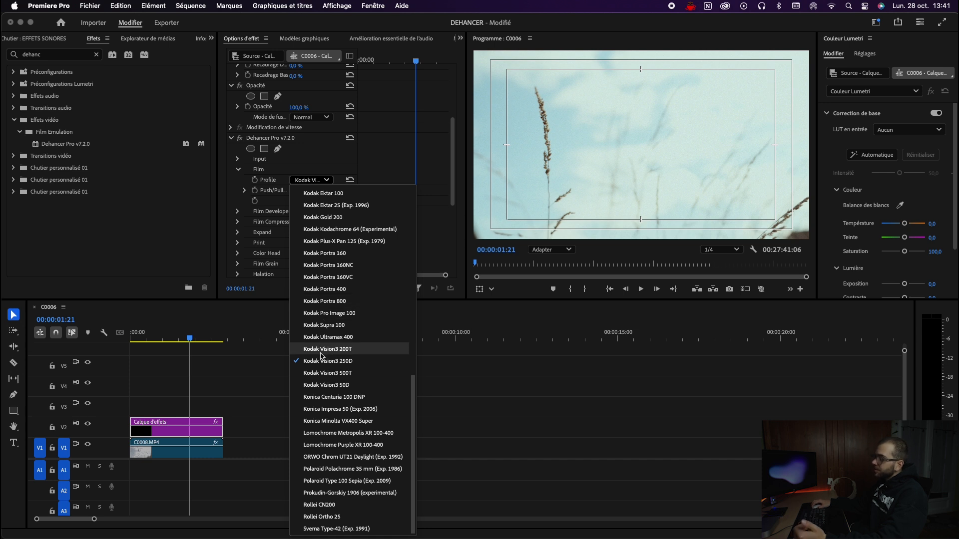
{"action": "left_click", "coordinate": [352, 349]}
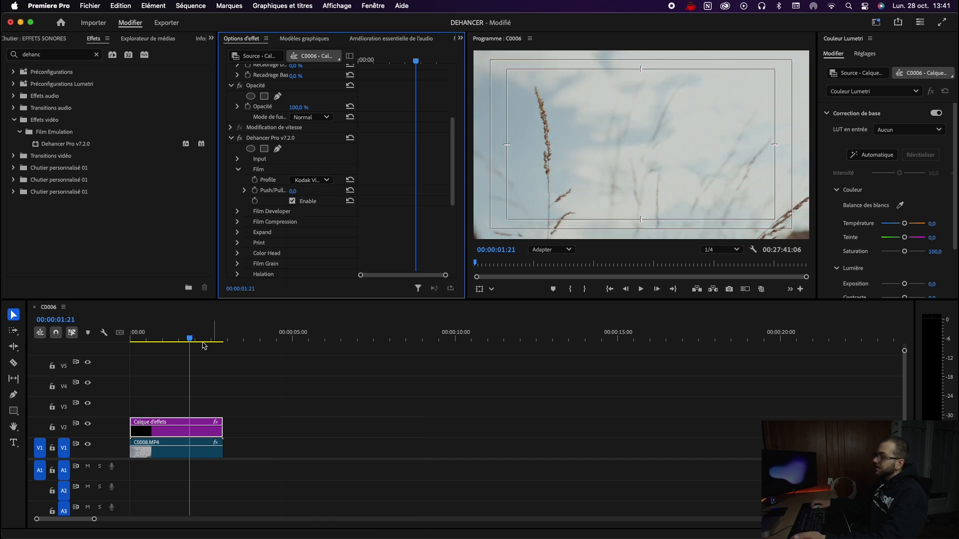
{"action": "left_click_drag", "start_coordinate": [195, 340], "coordinate": [170, 341]}
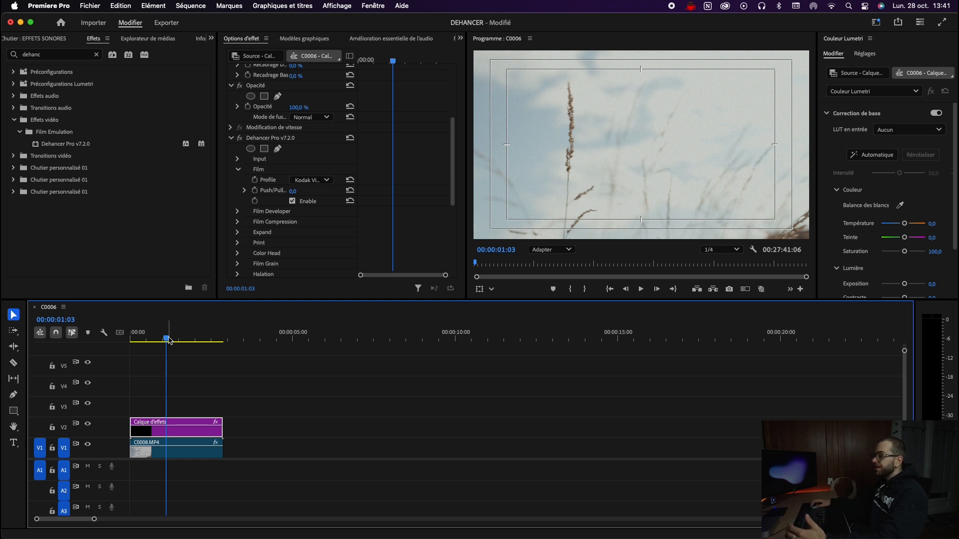
{"action": "left_click_drag", "start_coordinate": [166, 341], "coordinate": [166, 339]}
{"action": "left_click", "coordinate": [292, 201]}
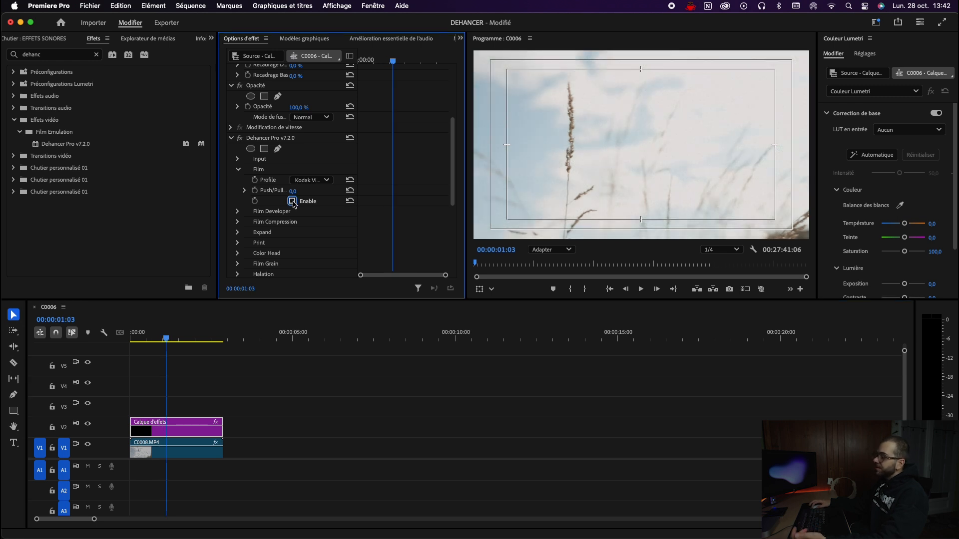
{"action": "left_click", "coordinate": [293, 201]}
- Set the Dehancer film profile to Kodak Ektar 100 and collapse the Film settings
{"action": "left_click", "coordinate": [311, 180]}
{"action": "scroll", "coordinate": [331, 214], "scroll_direction": "up", "scroll_amount": 1}
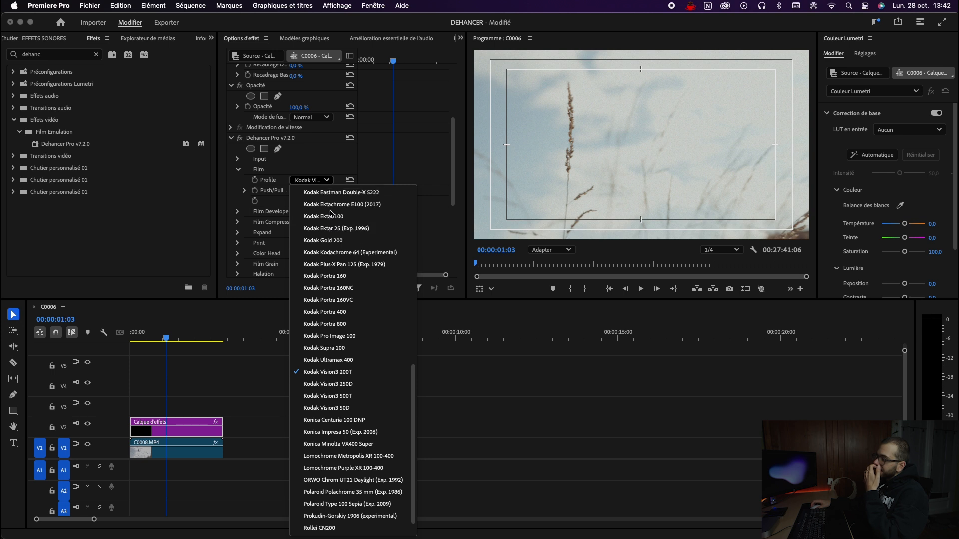
{"action": "left_click", "coordinate": [333, 219]}
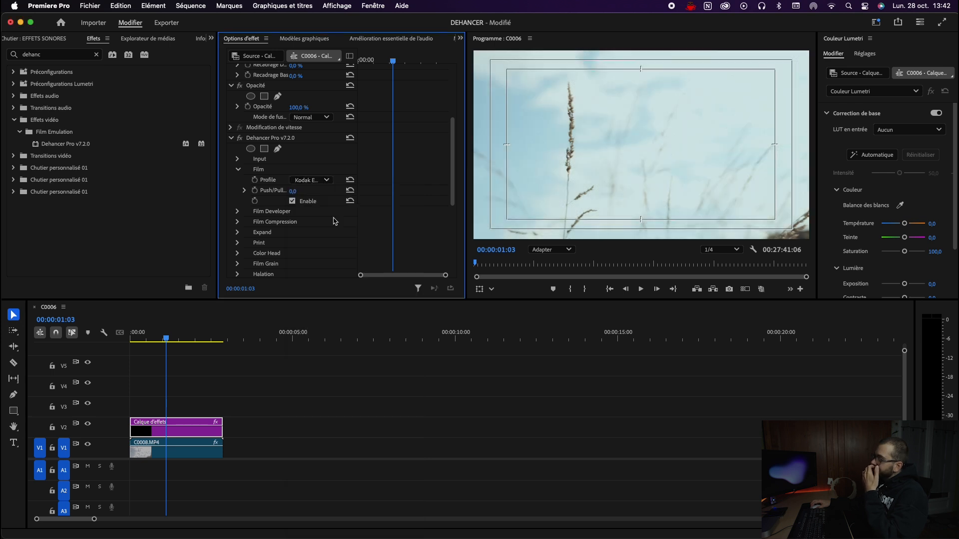
{"action": "left_click", "coordinate": [325, 180]}
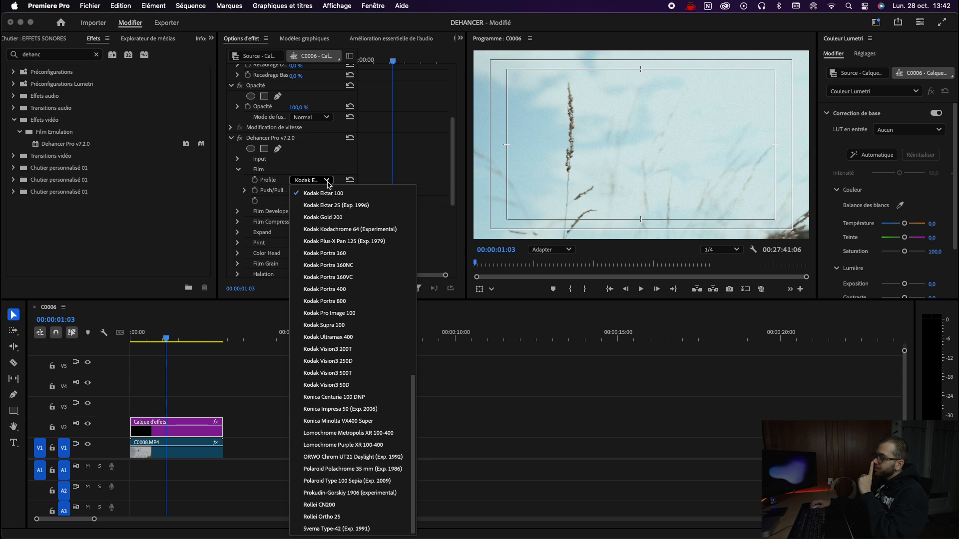
{"action": "left_click", "coordinate": [327, 181]}
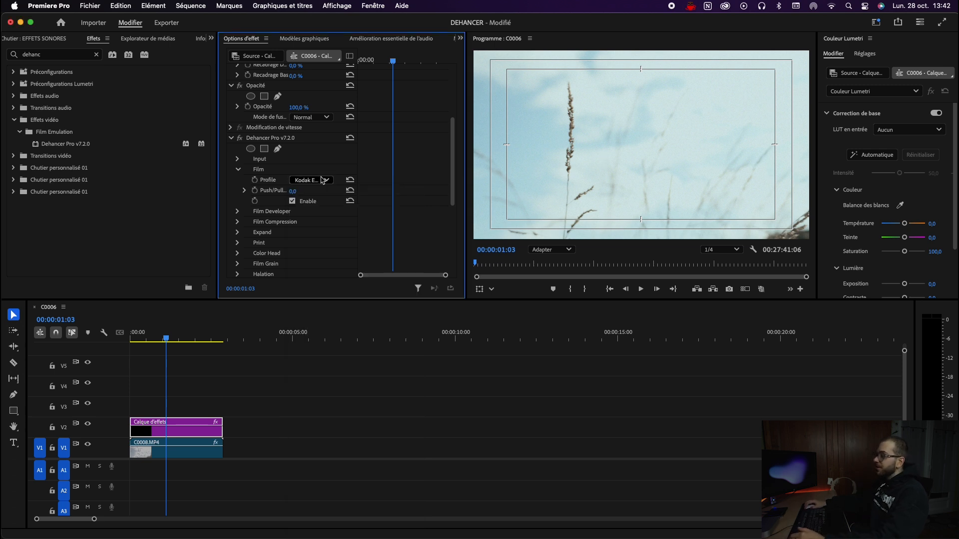
{"action": "left_click", "coordinate": [238, 170]}
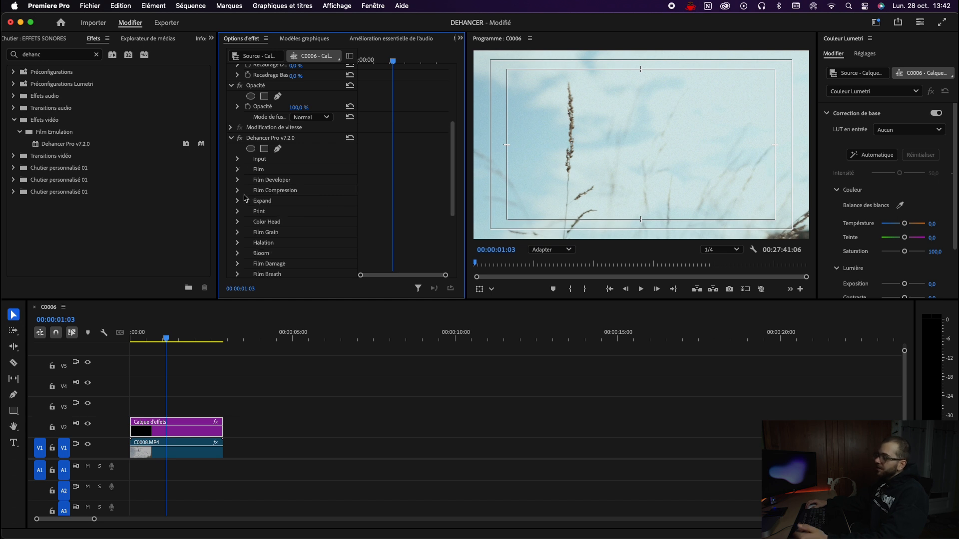
- Enable Film Compression with its default settings and preview the clip at 00:00:02:07
{"action": "left_click", "coordinate": [238, 190]}
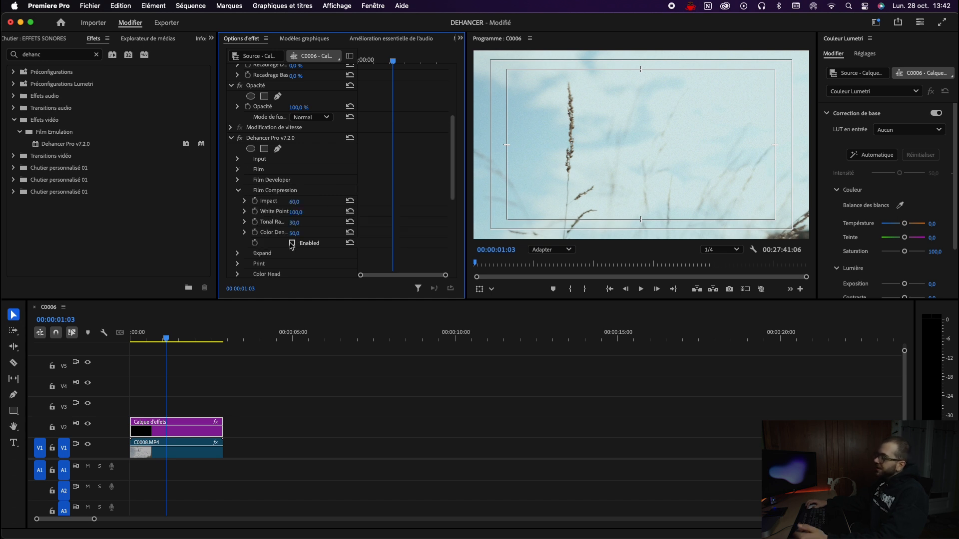
{"action": "left_click", "coordinate": [292, 243]}
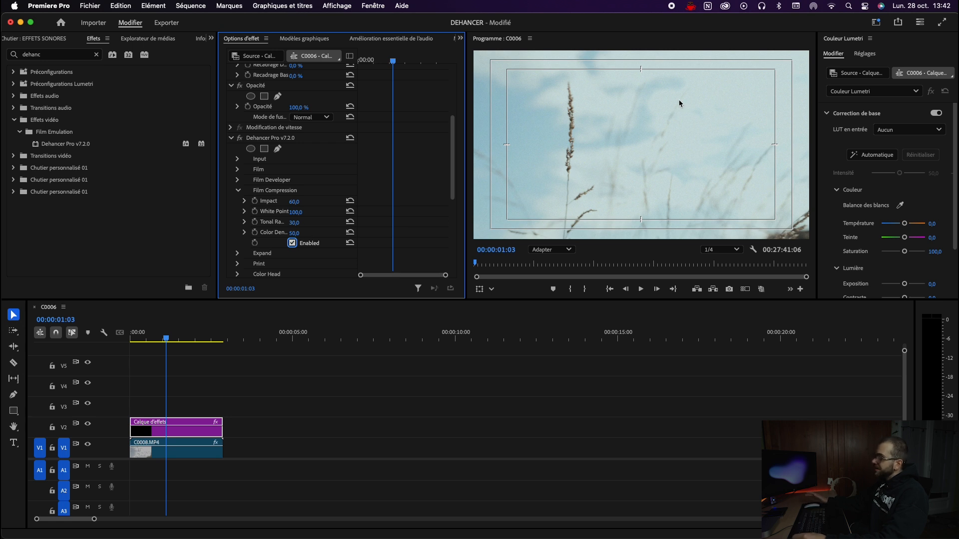
{"action": "left_click_drag", "start_coordinate": [167, 339], "coordinate": [204, 334]}
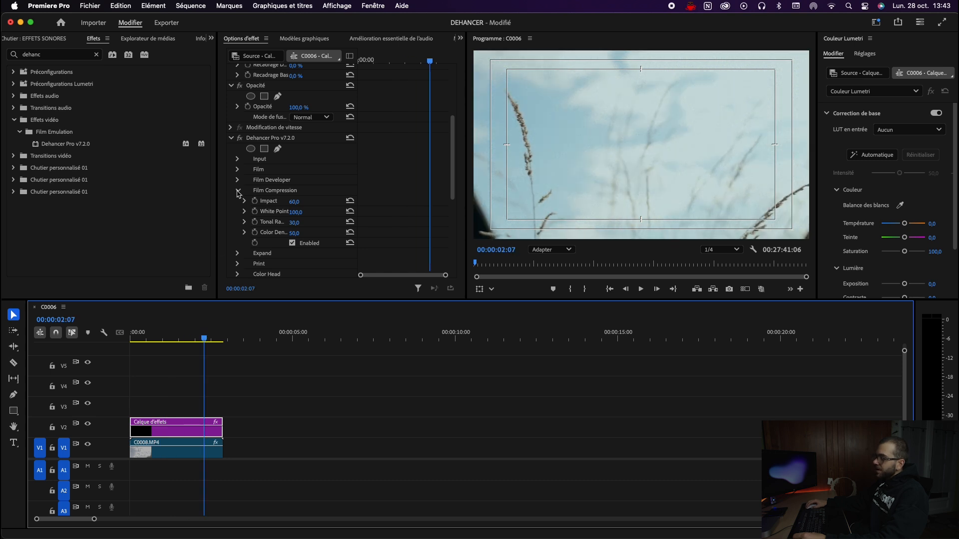
{"action": "left_click", "coordinate": [238, 192]}
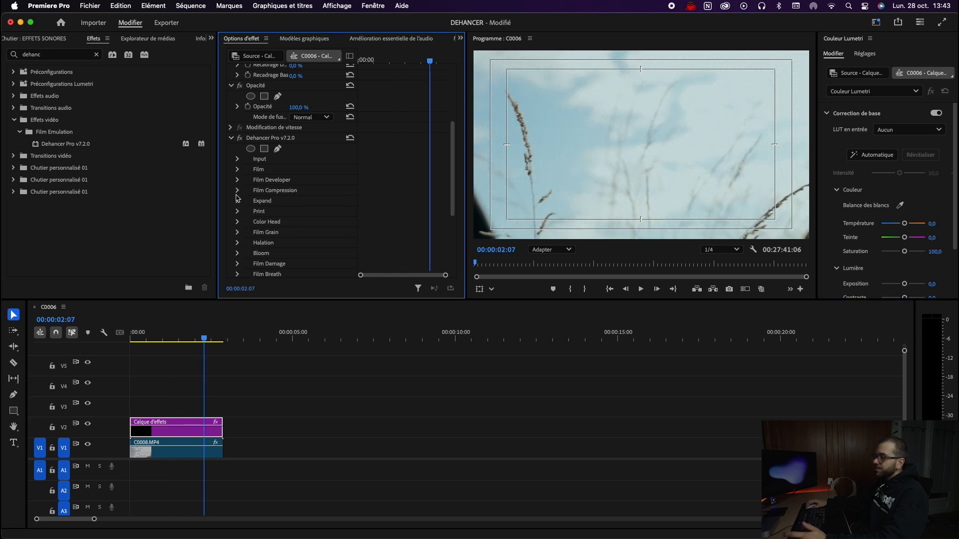
- Enable Bloom with the 35 mm / Super 35 profile and preview it across the clip
{"action": "left_click", "coordinate": [238, 253]}
{"action": "scroll", "coordinate": [280, 225], "scroll_direction": "down", "scroll_amount": 3}
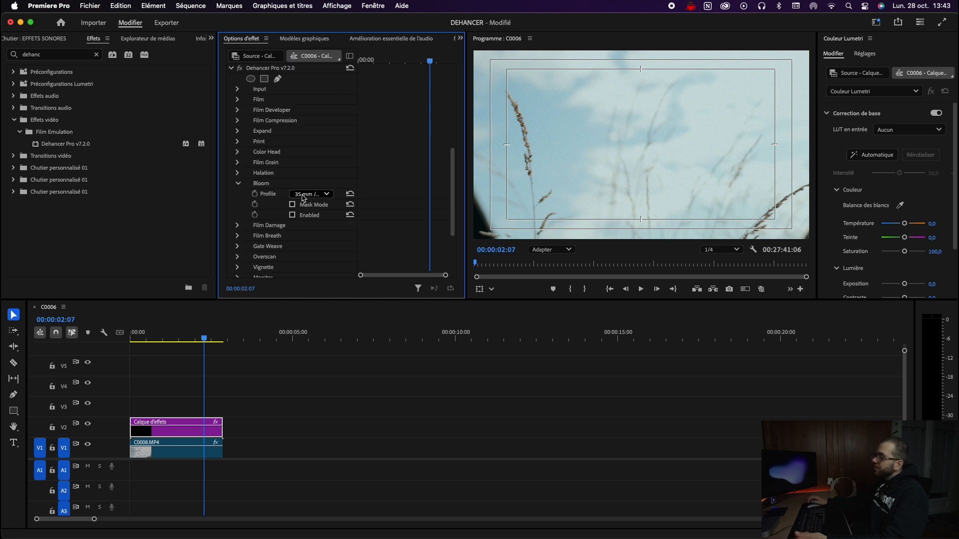
{"action": "left_click", "coordinate": [303, 195]}
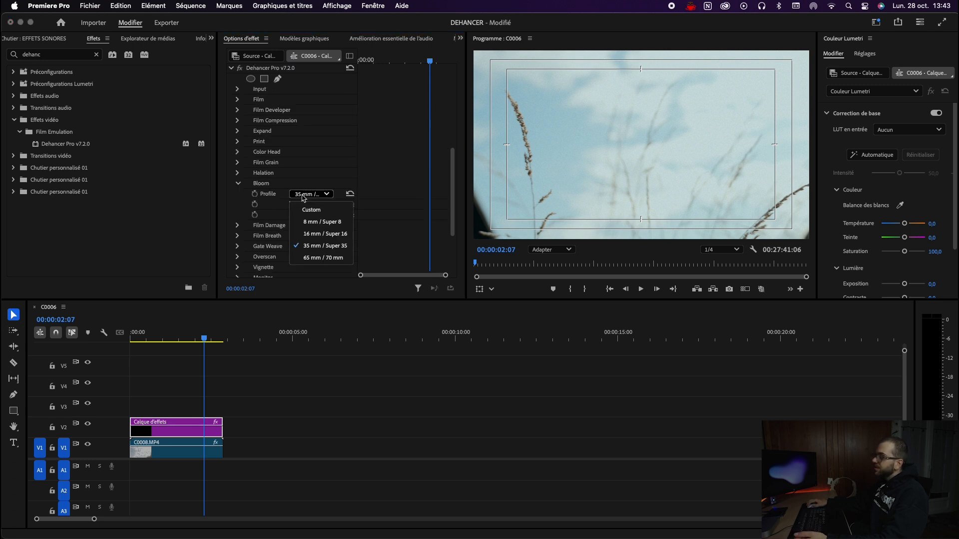
{"action": "left_click", "coordinate": [309, 247]}
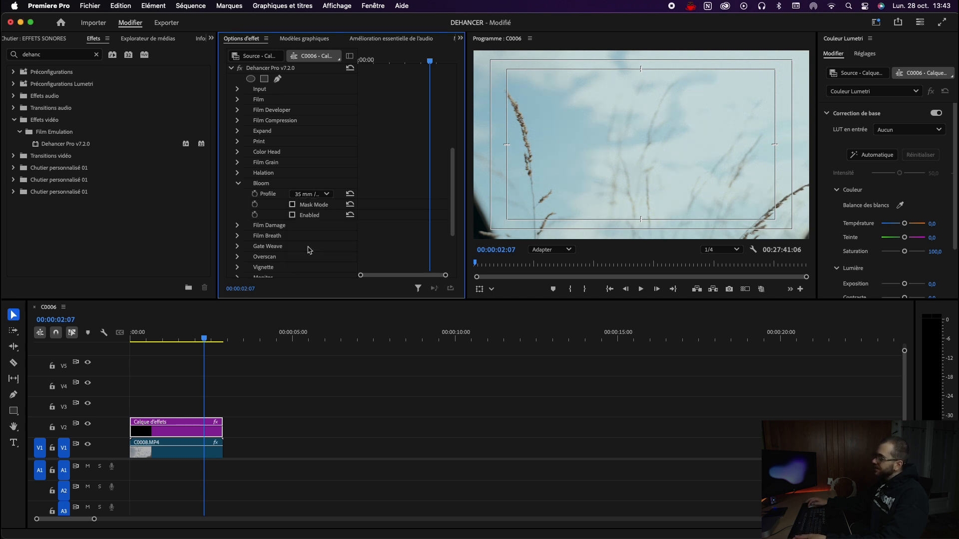
{"action": "left_click", "coordinate": [292, 216]}
{"action": "left_click_drag", "start_coordinate": [204, 339], "coordinate": [170, 343]}
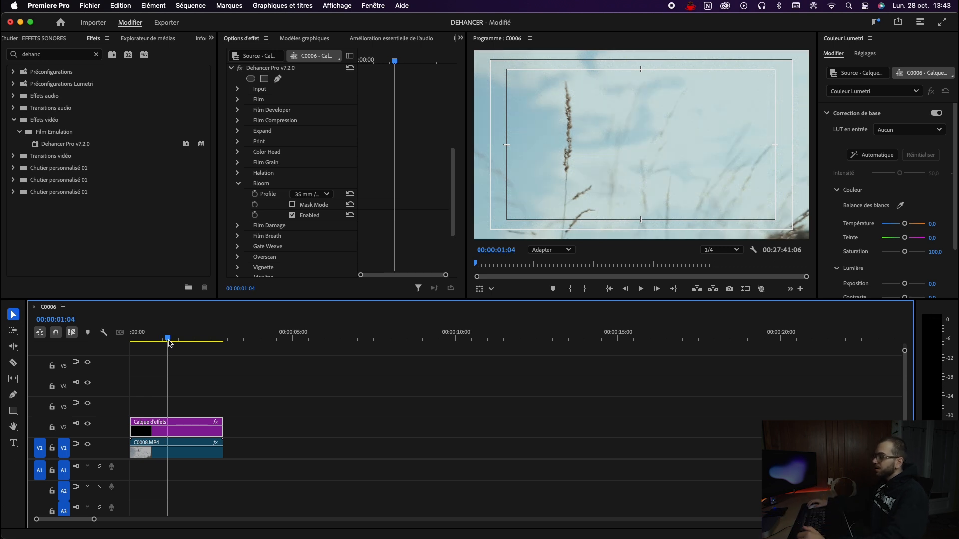
{"action": "mouse_move", "coordinate": [170, 342]}
{"action": "left_mouse_down"}
{"action": "mouse_move", "coordinate": [138, 343]}
{"action": "mouse_move", "coordinate": [155, 343]}
{"action": "left_mouse_up"}
- Enable Film Damage in the Dehancer effect and preview it near the start of the clip
{"action": "scroll", "coordinate": [318, 236], "scroll_direction": "down", "scroll_amount": 3}
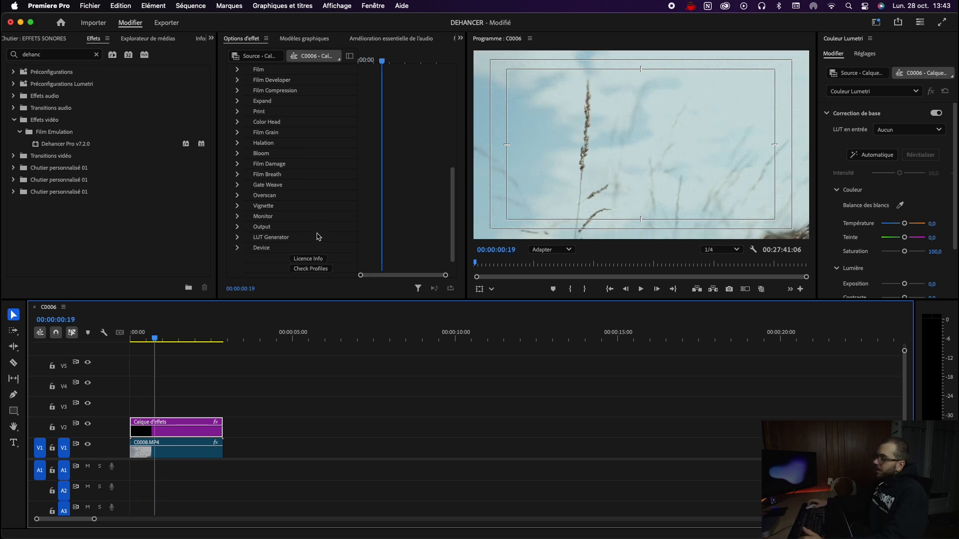
{"action": "left_click", "coordinate": [237, 165]}
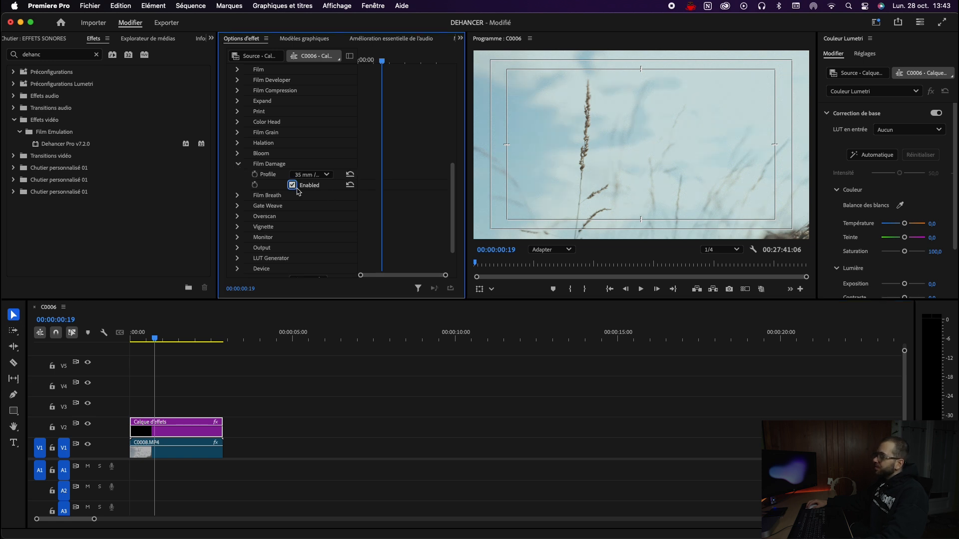
{"action": "left_click_drag", "start_coordinate": [154, 340], "coordinate": [138, 341]}
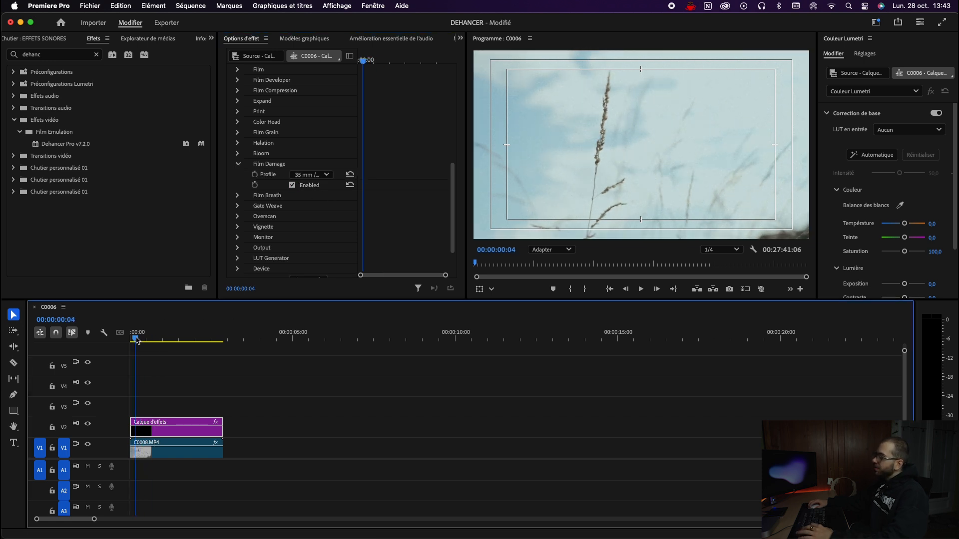
- Play the clip to preview Film Damage, and disable Film Damage in the Dehancer effect
{"action": "key", "text": "space"}
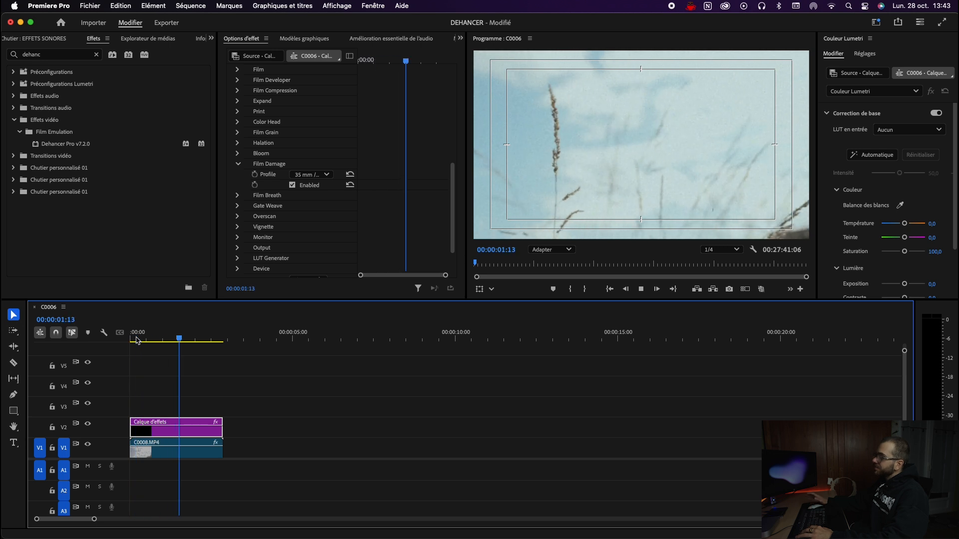
{"action": "key", "text": "space"}
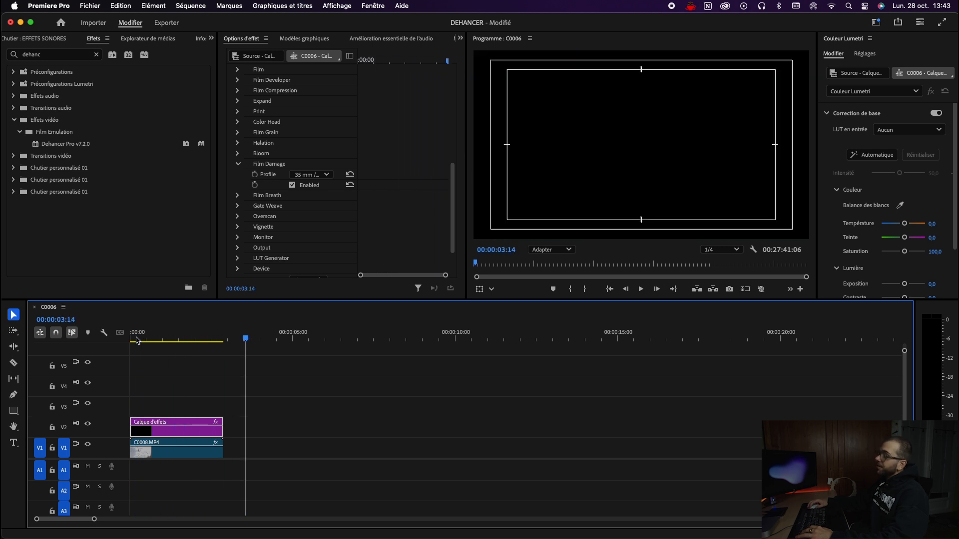
{"action": "left_click", "coordinate": [292, 185]}
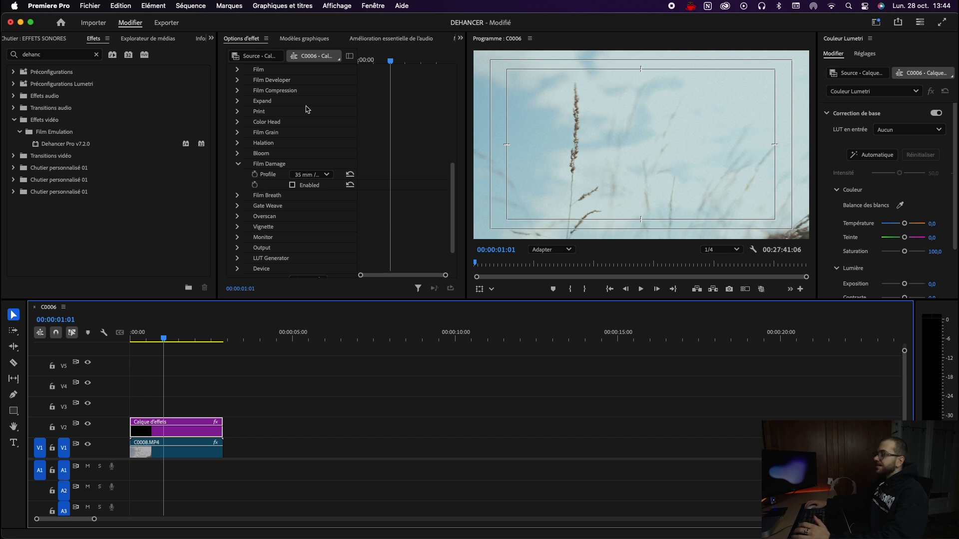
{"action": "scroll", "coordinate": [306, 111], "scroll_direction": "up", "scroll_amount": 3}
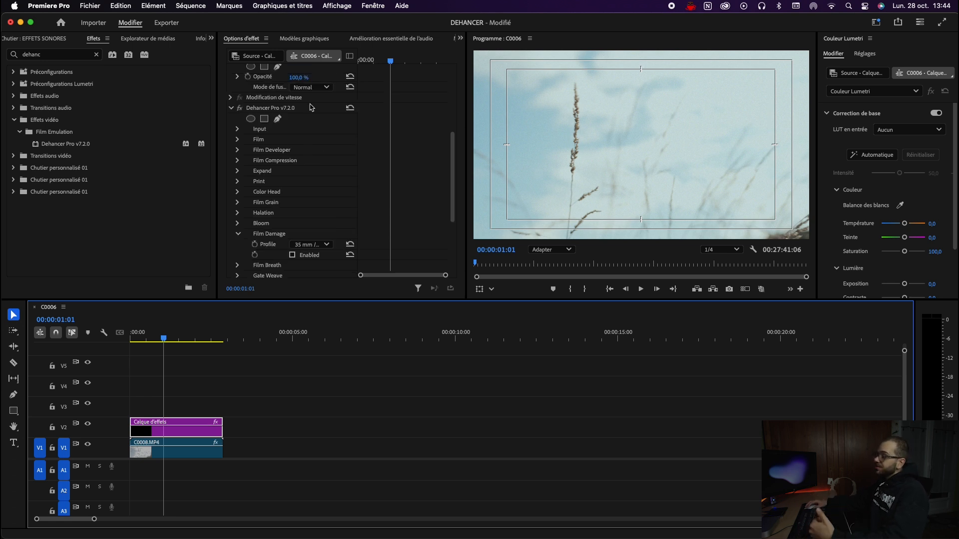
{"action": "scroll", "coordinate": [319, 130], "scroll_direction": "down", "scroll_amount": 3}
{"action": "scroll", "coordinate": [297, 160], "scroll_direction": "down", "scroll_amount": 3}
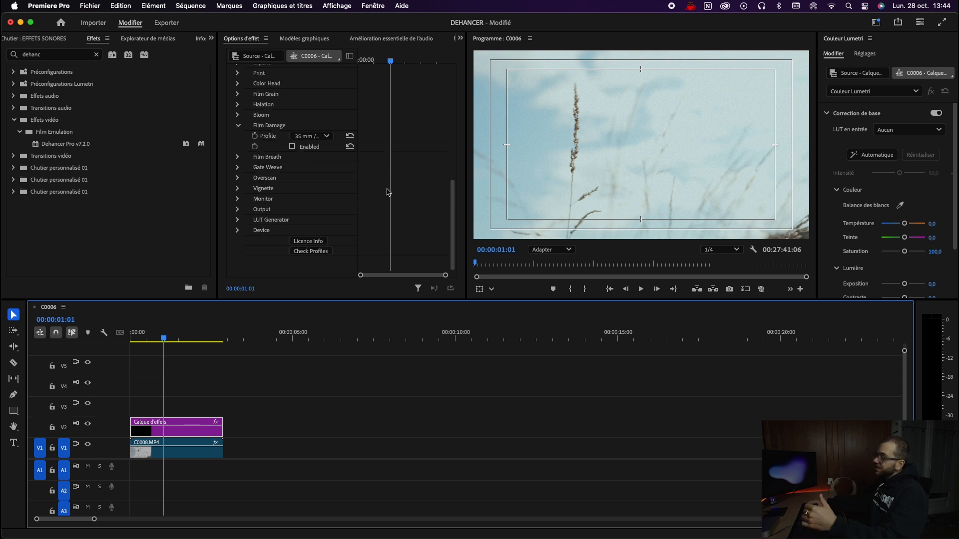
- Compare the clip with and without the V2 adjustment layer at 00:00:00:17, and move the playhead to 00:00:00:08
{"action": "left_click_drag", "start_coordinate": [165, 339], "coordinate": [153, 339]}
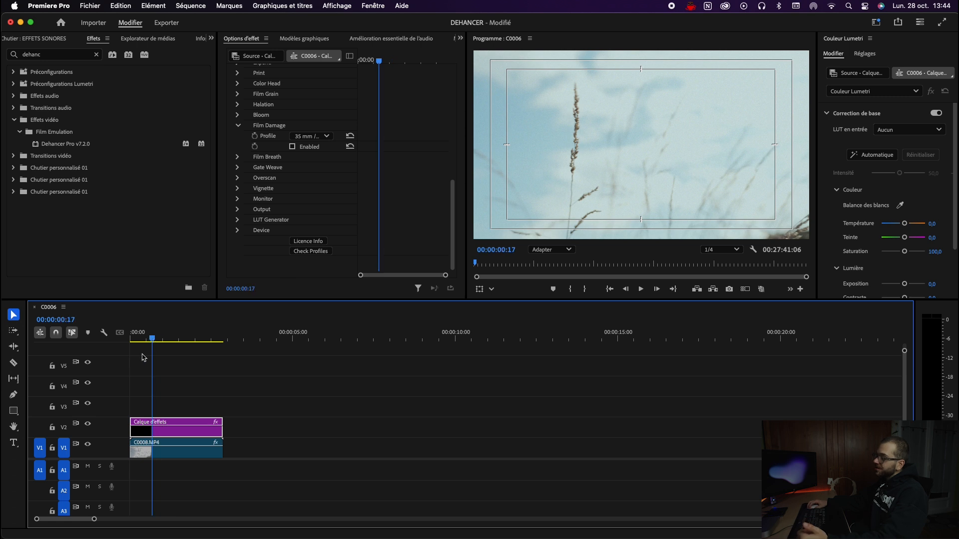
{"action": "left_click", "coordinate": [88, 425]}
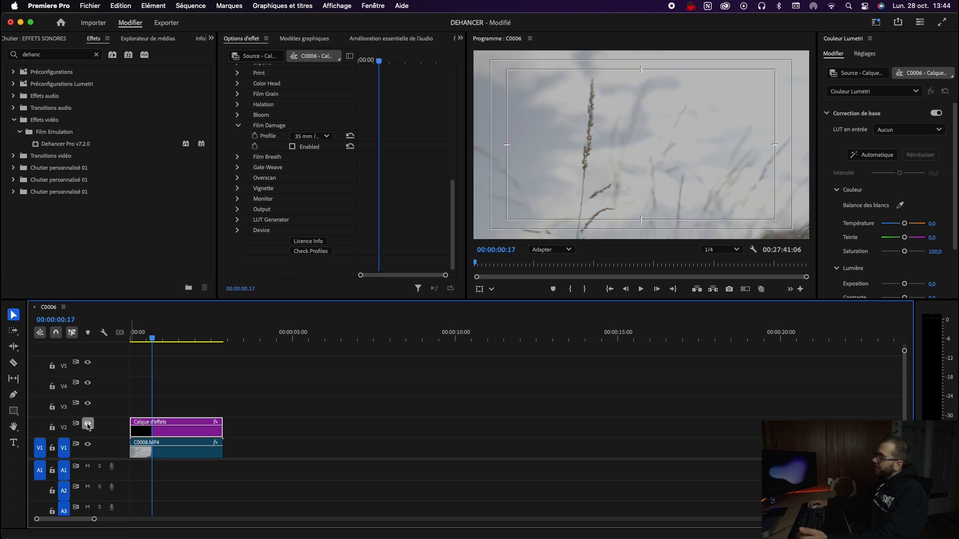
{"action": "left_click", "coordinate": [88, 424]}
{"action": "mouse_move", "coordinate": [159, 342]}
{"action": "left_mouse_down"}
{"action": "mouse_move", "coordinate": [185, 340]}
{"action": "mouse_move", "coordinate": [147, 343]}
{"action": "left_mouse_up"}
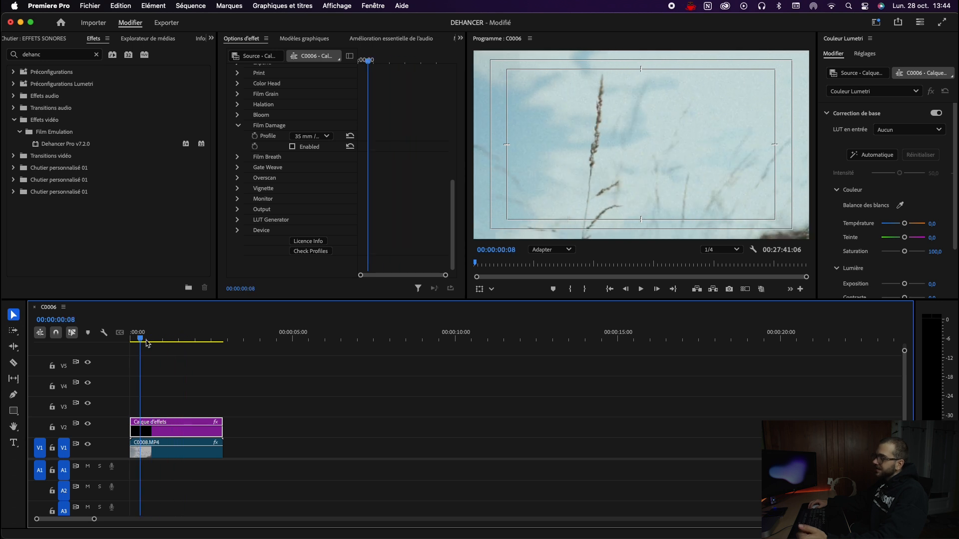
- Collapse Film Damage, open the export dialog of Dehancer's LUT Generator and close it without saving a LUT
{"action": "left_click", "coordinate": [239, 126]}
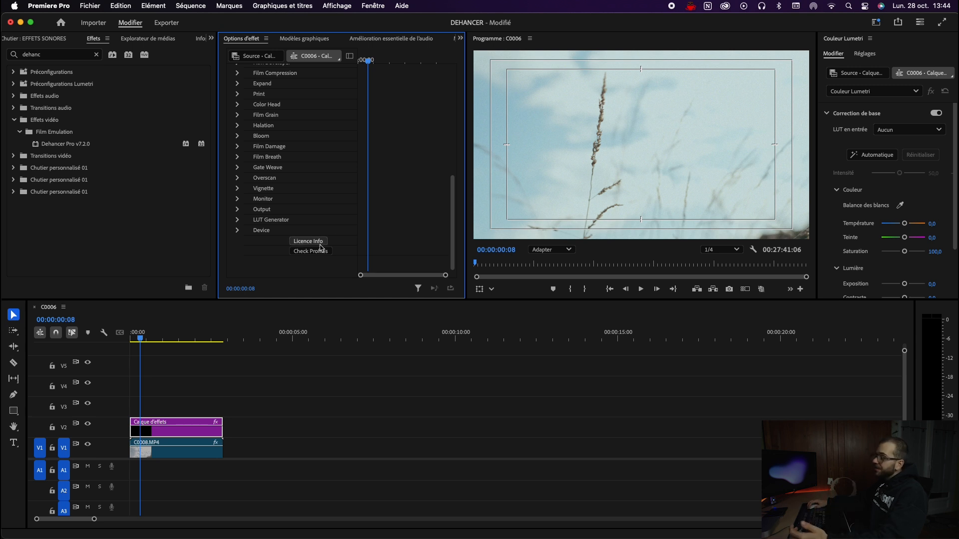
{"action": "left_click", "coordinate": [237, 222]}
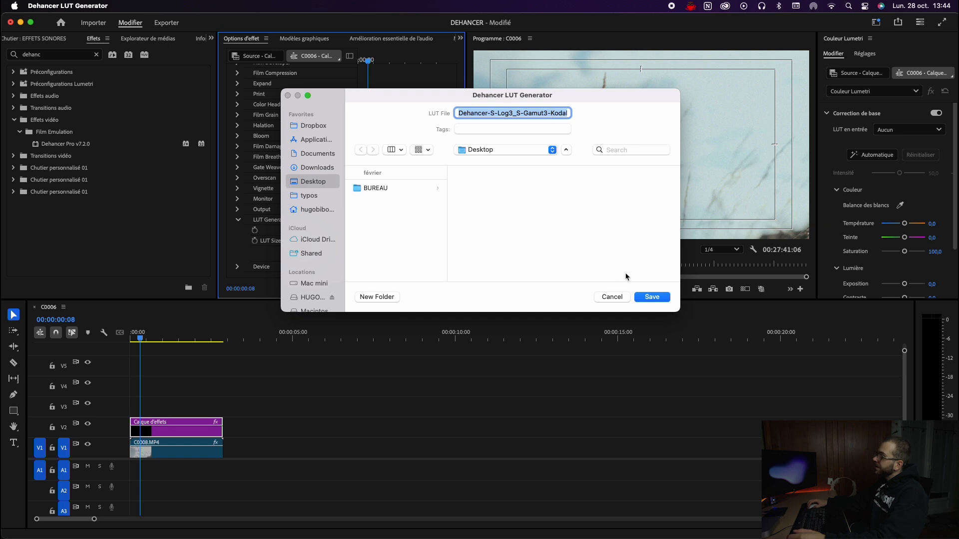
{"action": "left_click", "coordinate": [613, 297]}
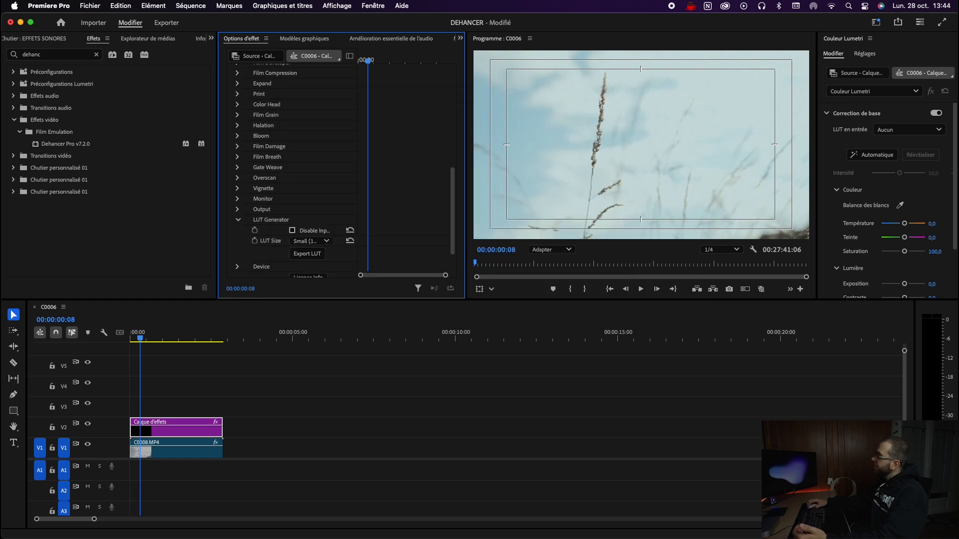
- Browse for a Lumetri input LUT, inspect Dehancer-S-Log3_S-Gamut3-Kodak_Ektar_100-17.cube in the SonyLookProfiles folder, and close the file dialog without loading it
{"action": "left_click", "coordinate": [885, 131]}
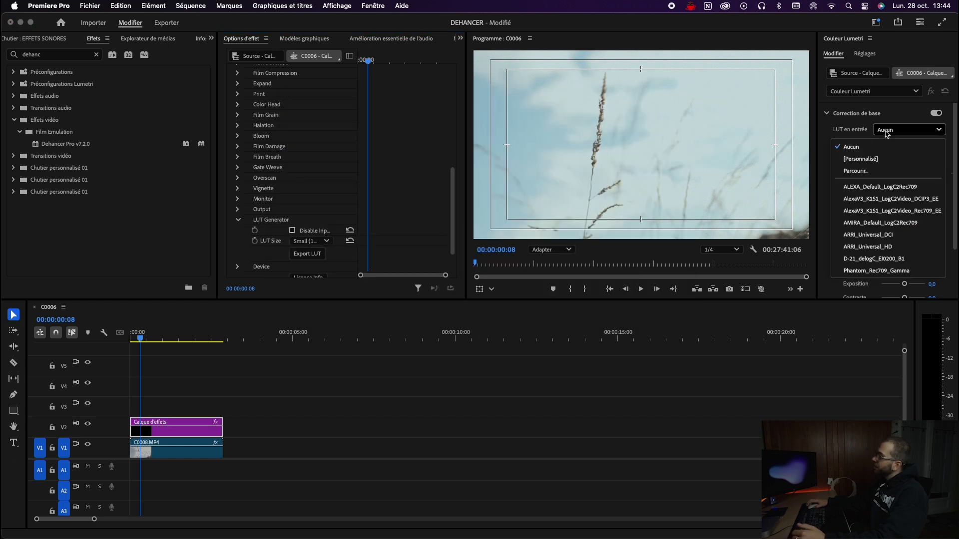
{"action": "left_click", "coordinate": [879, 170]}
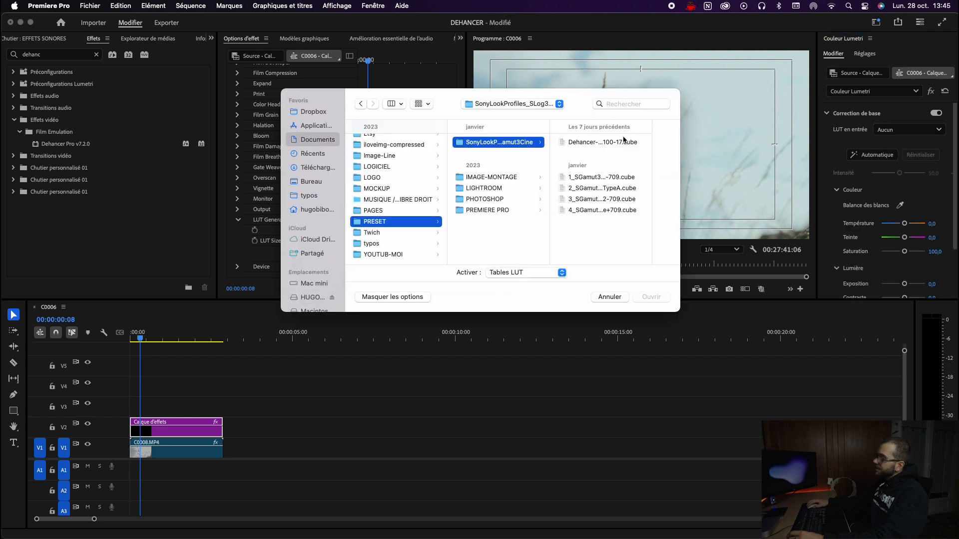
{"action": "left_click", "coordinate": [618, 145]}
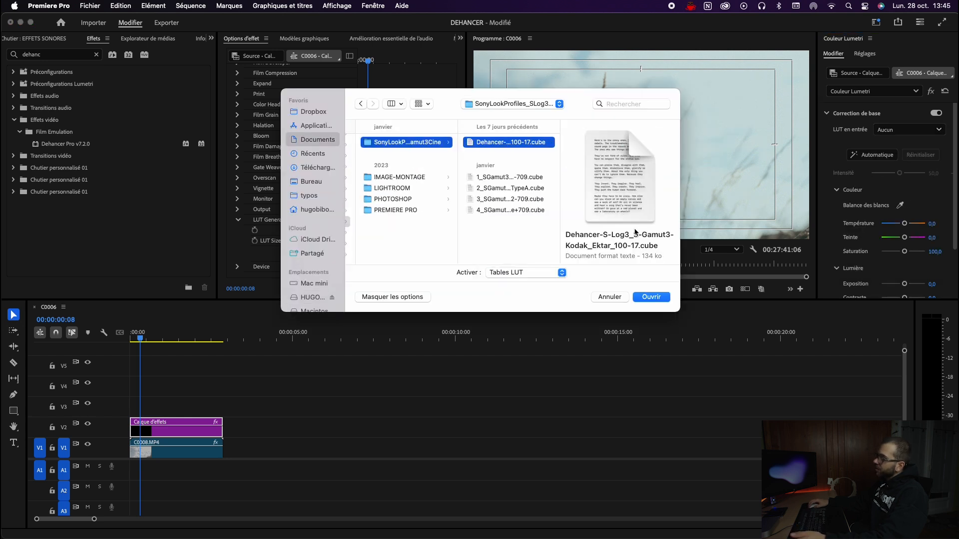
{"action": "left_click", "coordinate": [610, 297]}
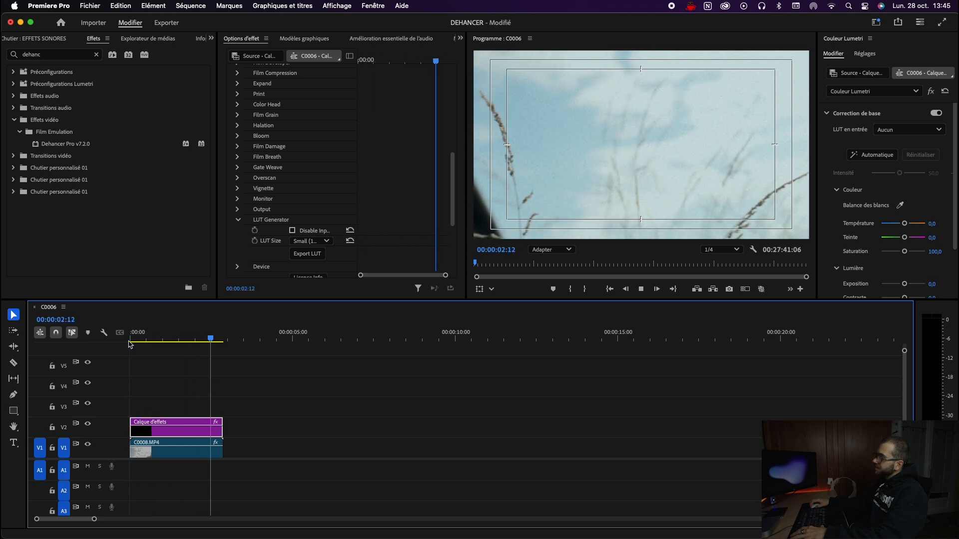
- Stop the preview and compare the frame at 00:00:01:08 with and without the V2 adjustment layer
{"action": "key", "text": "space"}
{"action": "left_click_drag", "start_coordinate": [205, 344], "coordinate": [172, 344]}
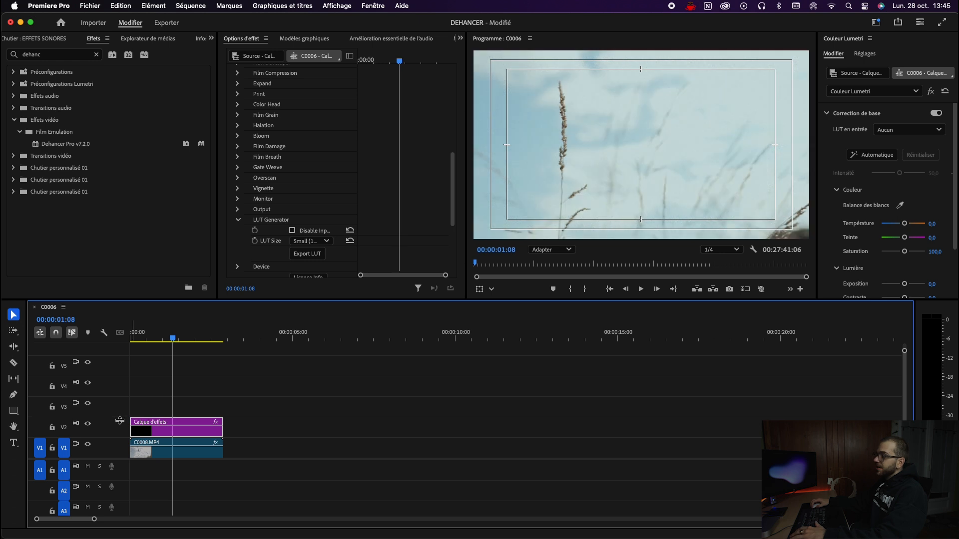
{"action": "left_click", "coordinate": [88, 424]}
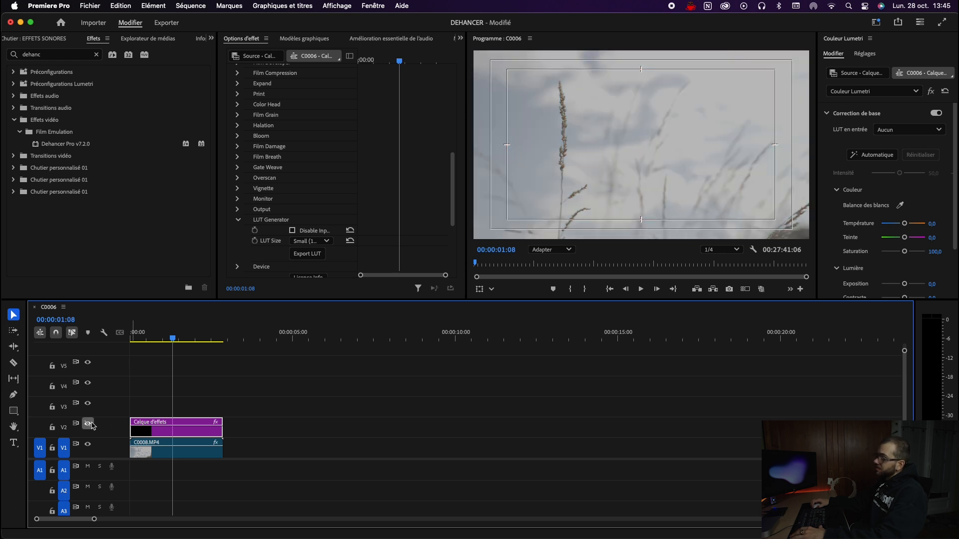
{"action": "left_click", "coordinate": [89, 424]}
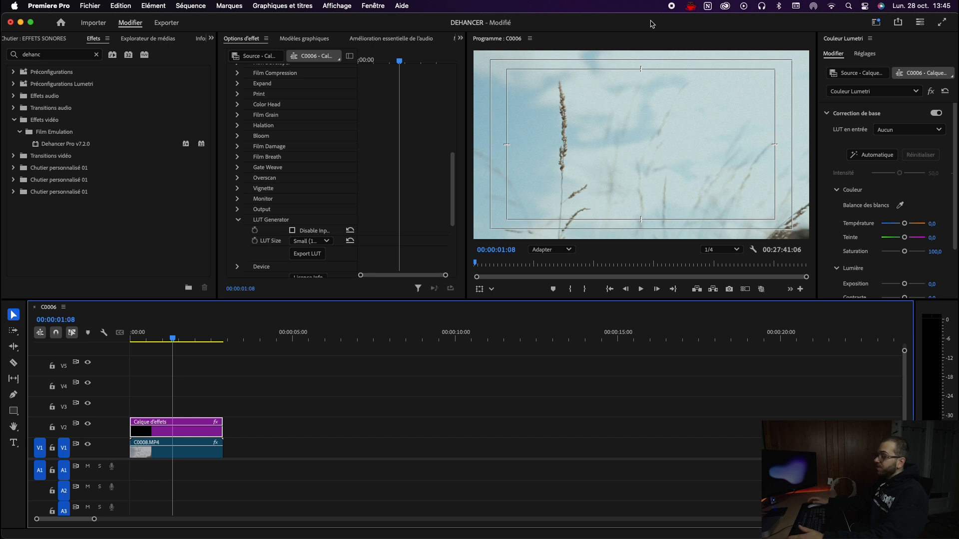
{"action": "scroll", "coordinate": [270, 140], "scroll_direction": "up", "scroll_amount": 4}
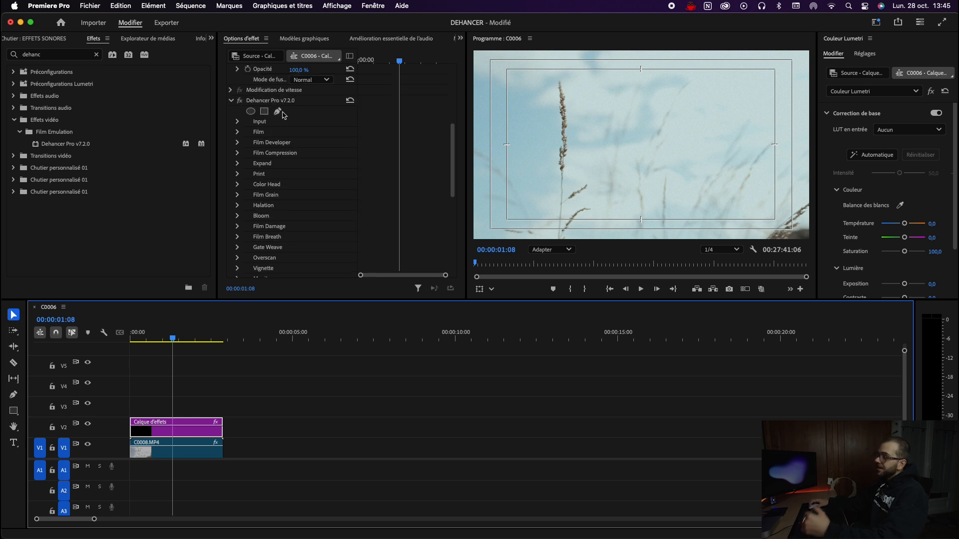